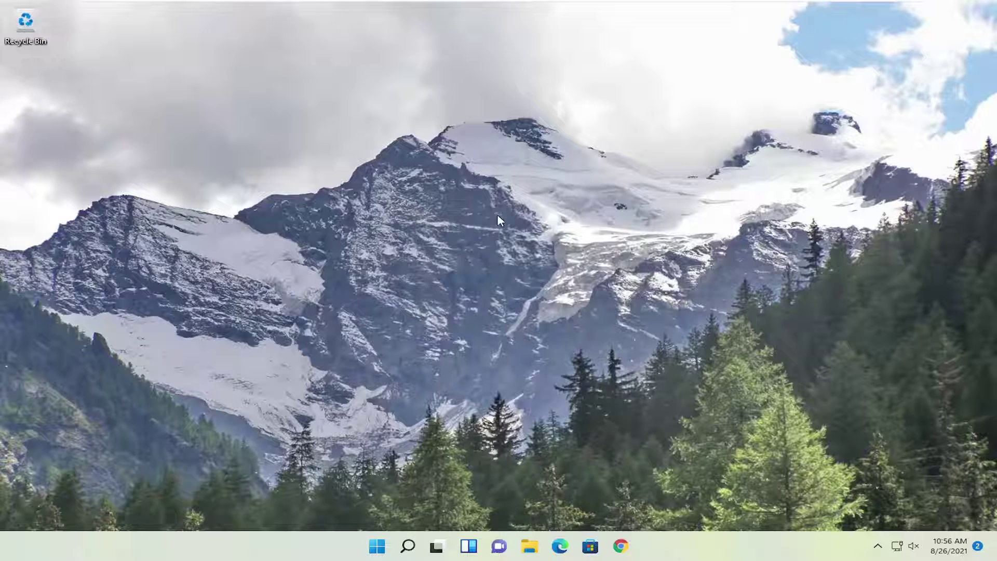
Find 'control panel' with Windows search, launch it, and keep View by set to Category.
click(406, 545)
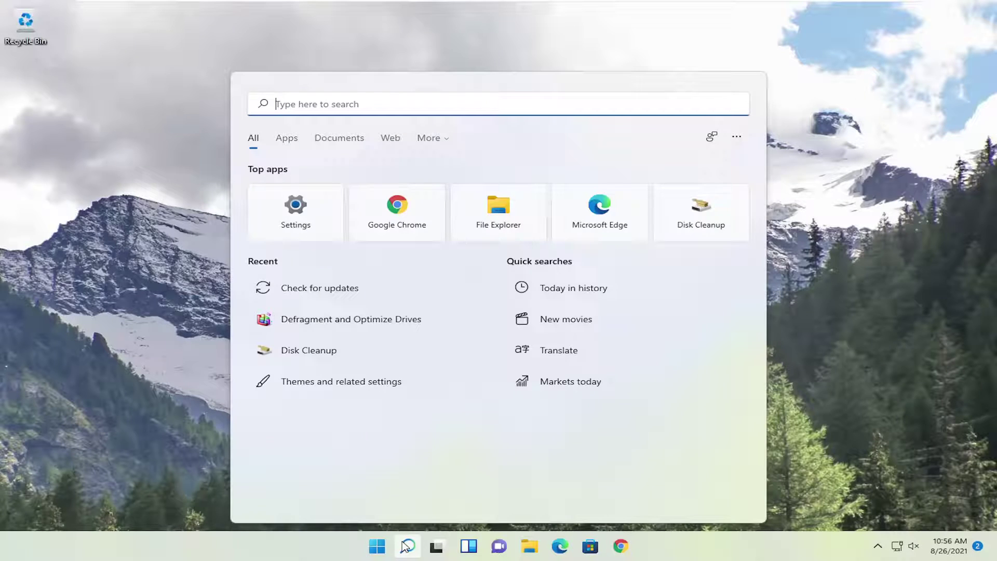
text(control panel)
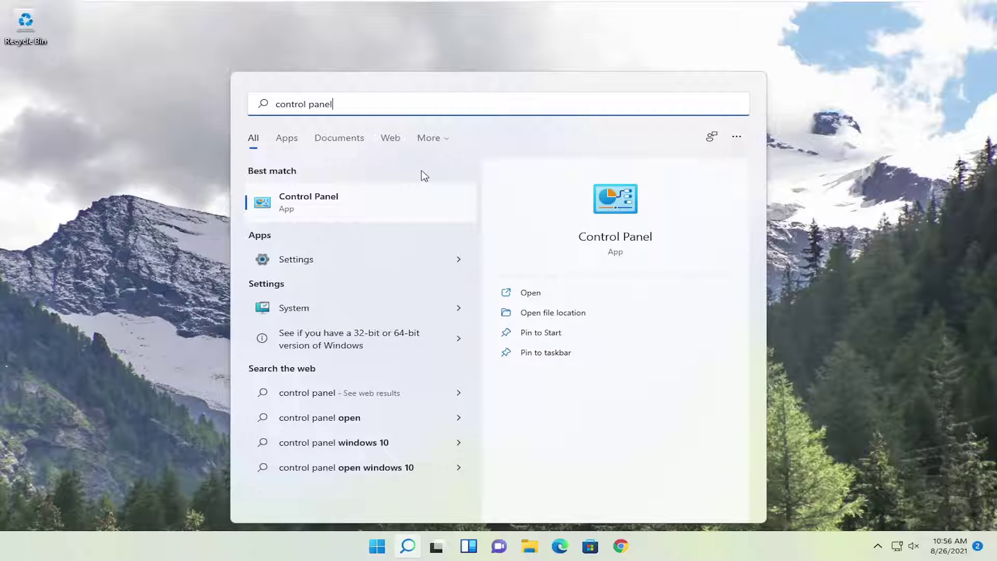
click(328, 204)
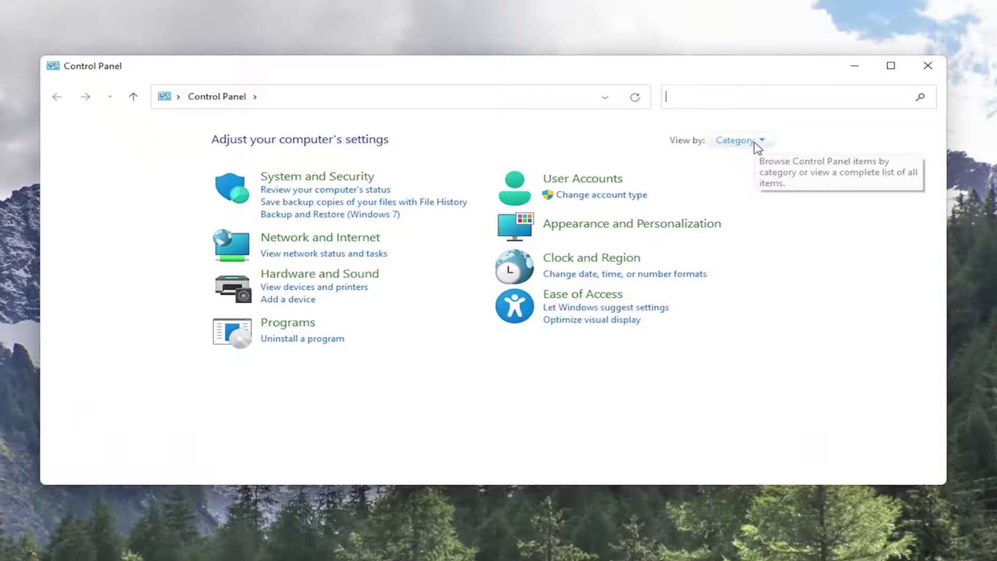
click(716, 158)
click(750, 156)
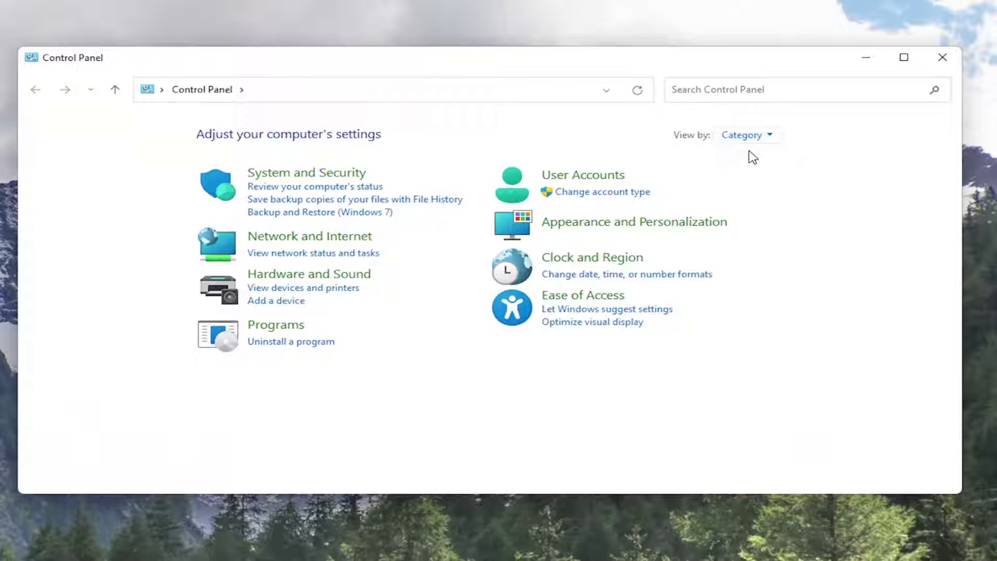
Go to Hardware and Sound, try Add a device, and cancel it when no devices are found.
click(276, 275)
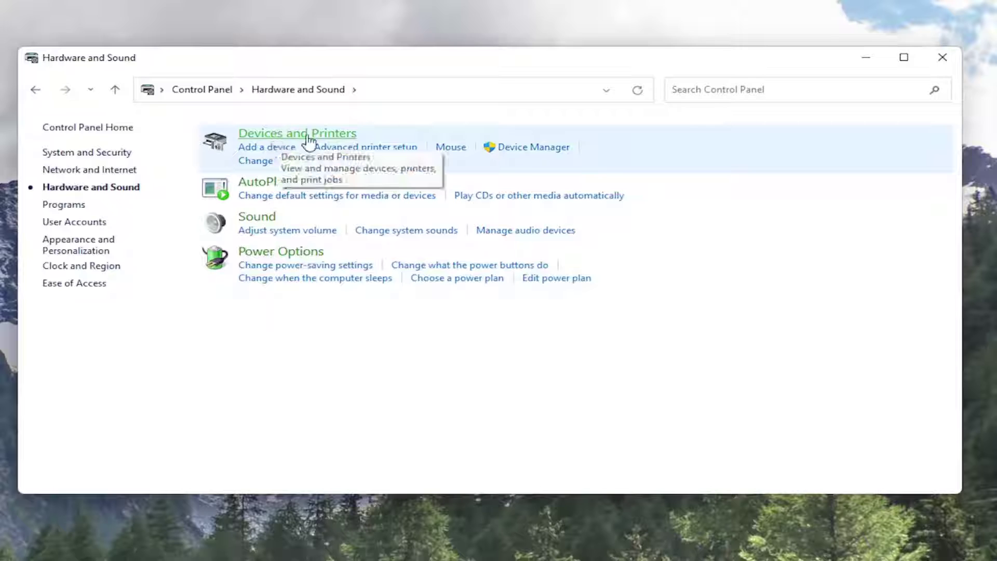
click(264, 151)
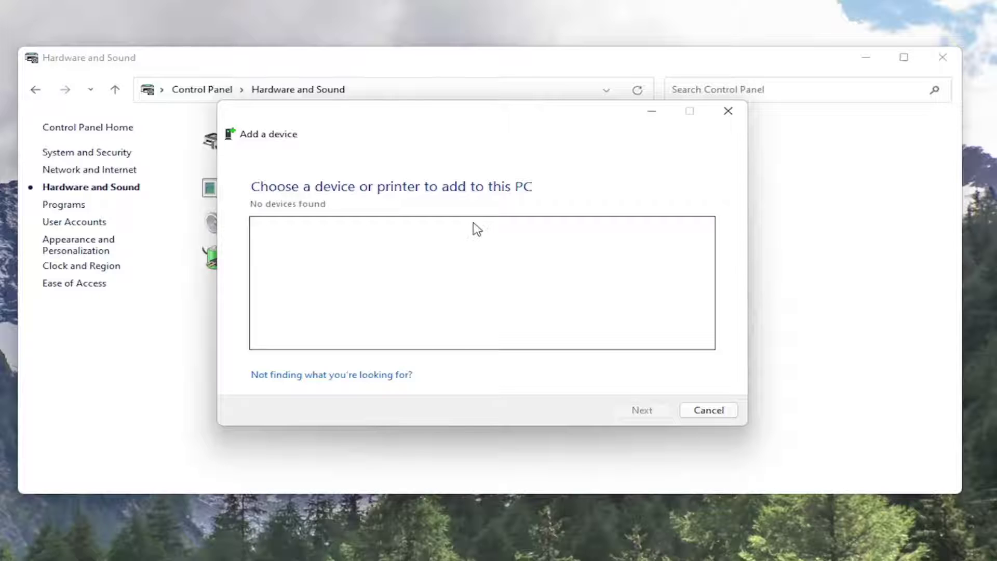
click(708, 410)
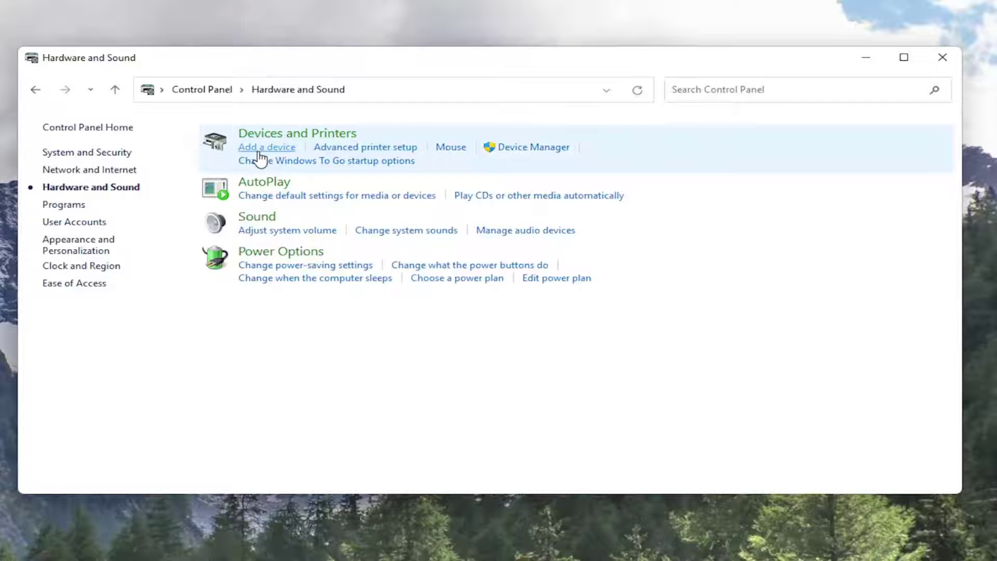
click(391, 149)
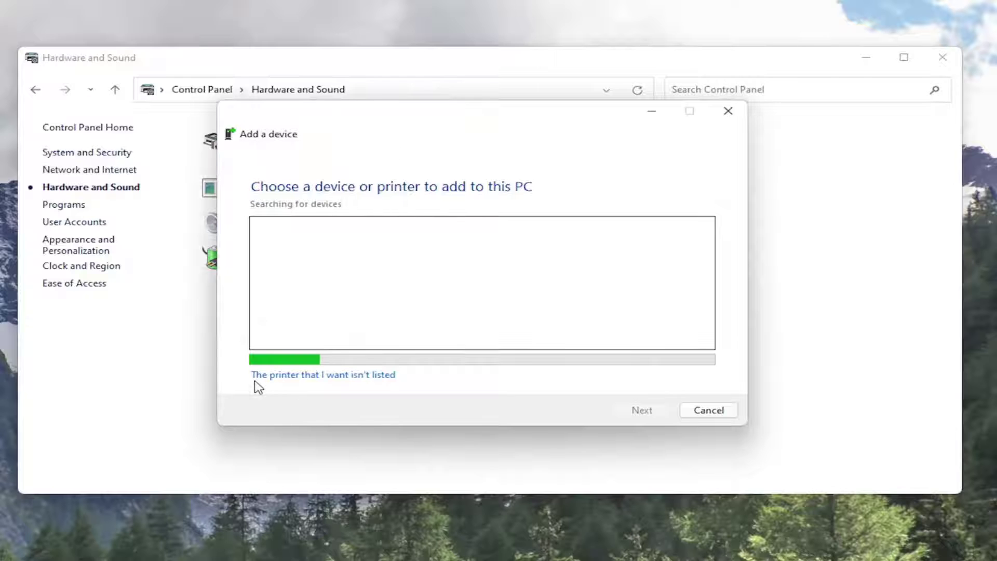
click(365, 378)
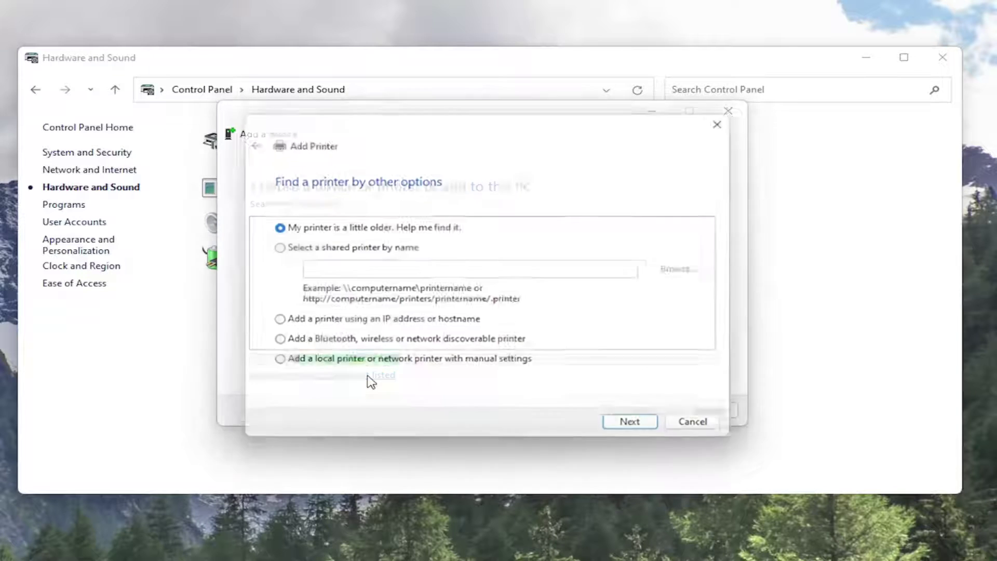
drag(363, 139, 355, 119)
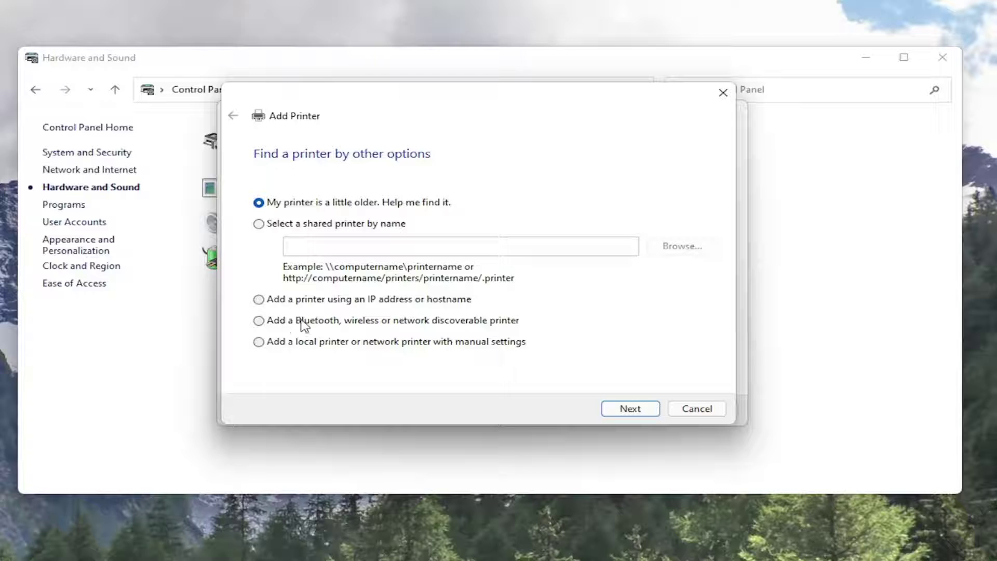
click(259, 343)
click(630, 409)
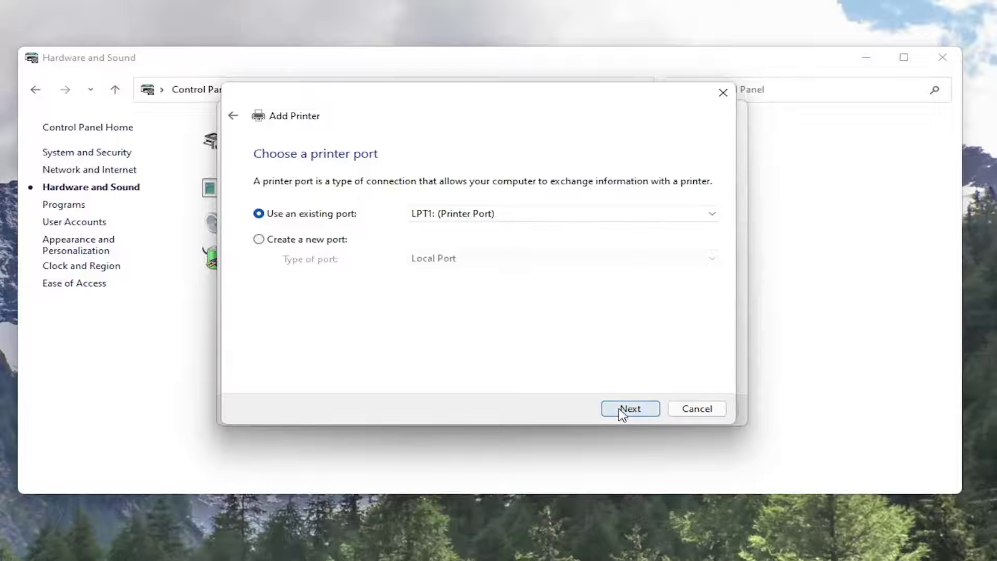
click(485, 218)
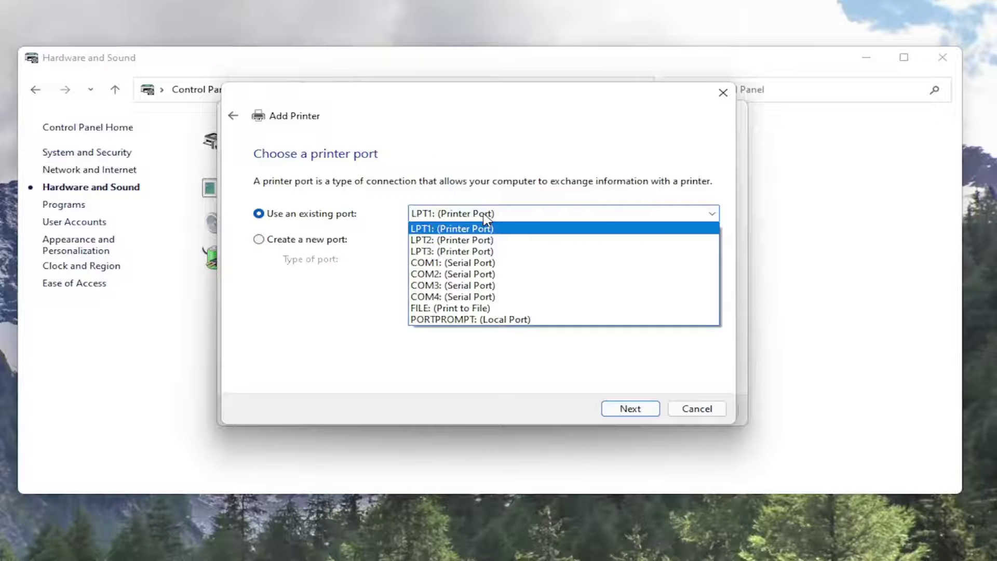
click(485, 229)
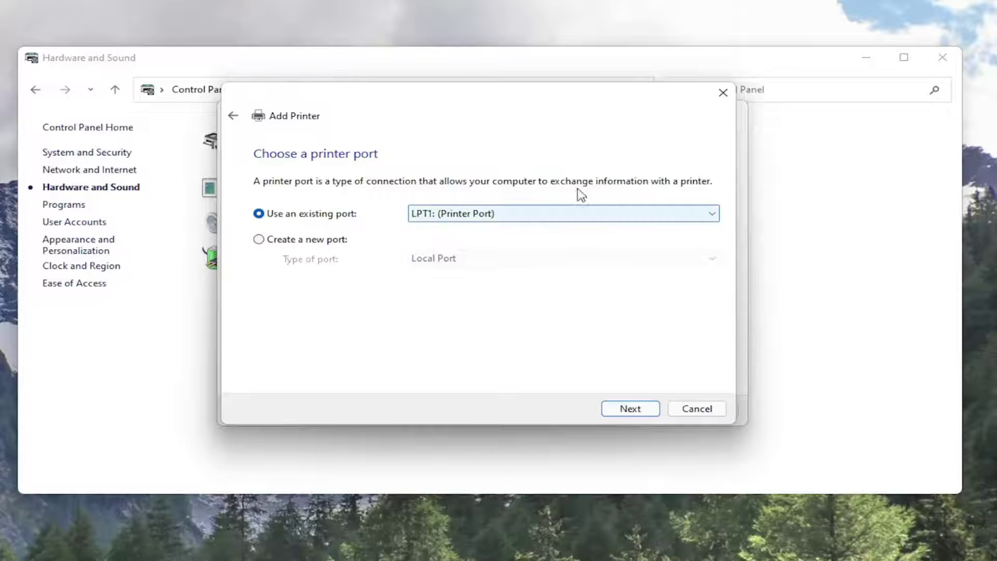
click(626, 409)
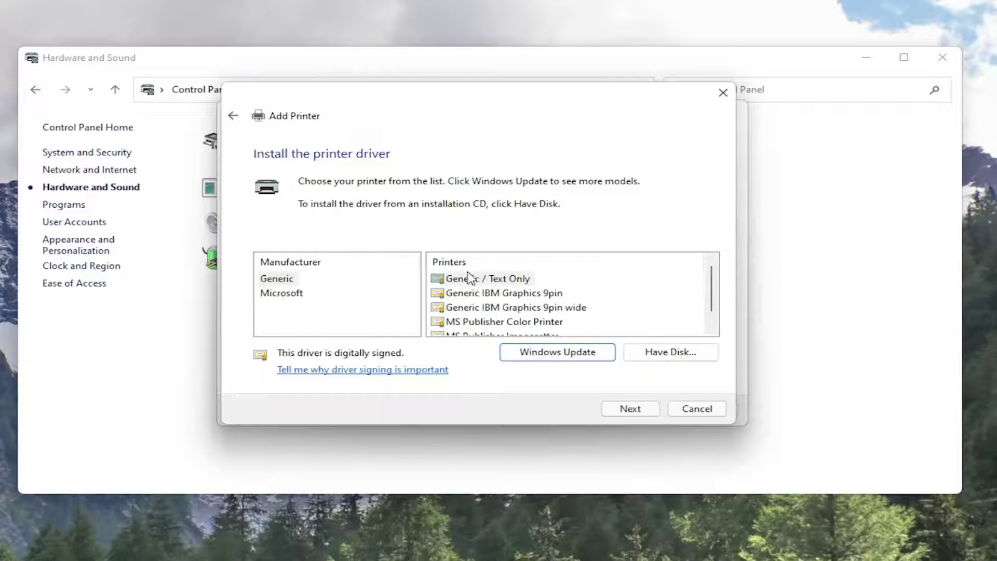
click(292, 293)
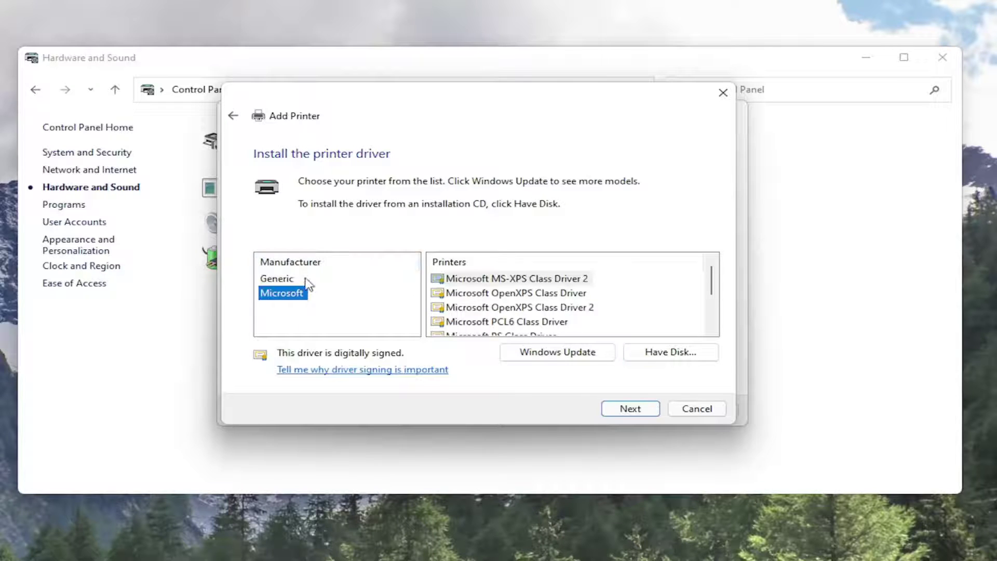
click(519, 310)
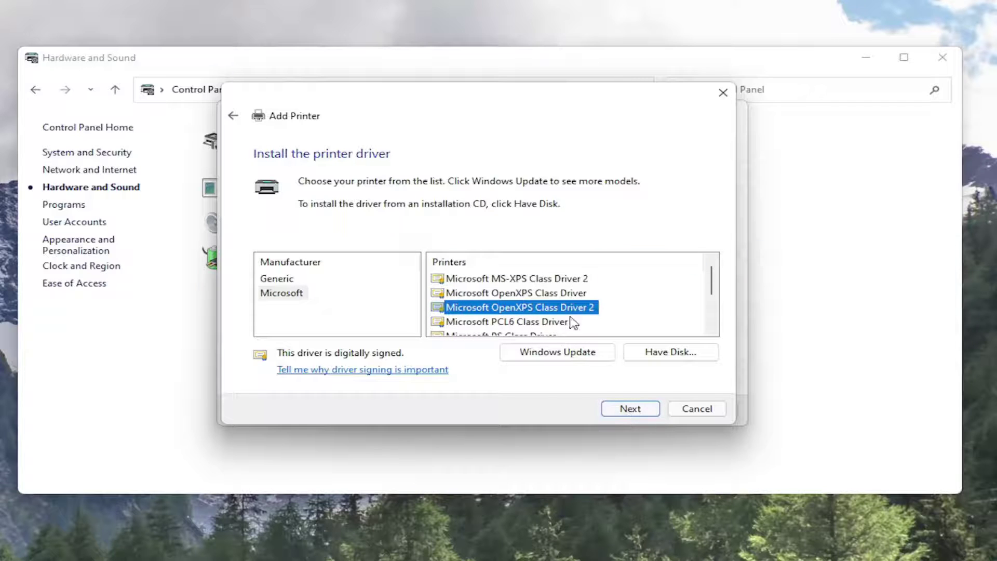
click(697, 410)
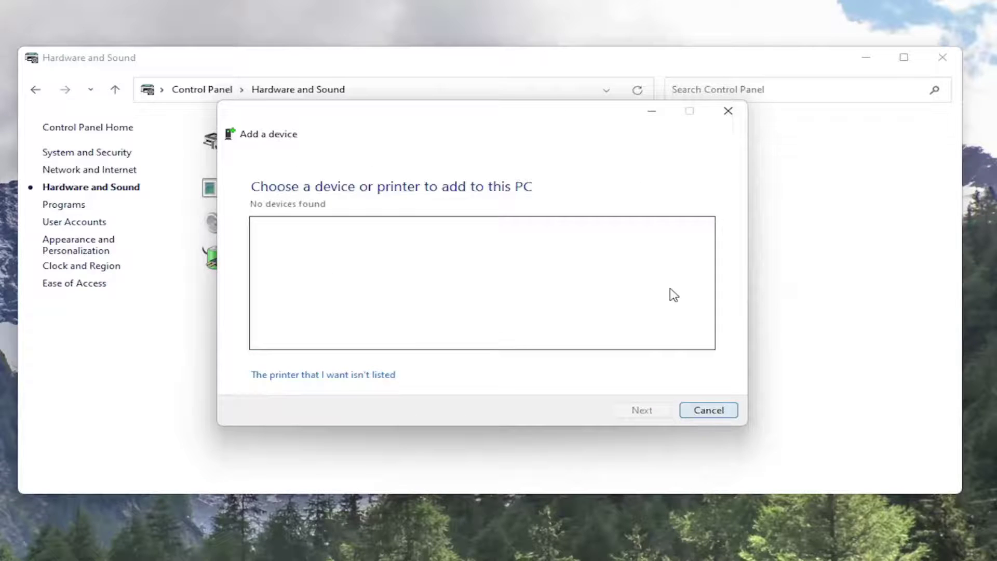
click(728, 111)
Close the Hardware and Sound window and launch Chrome from the taskbar.
click(941, 58)
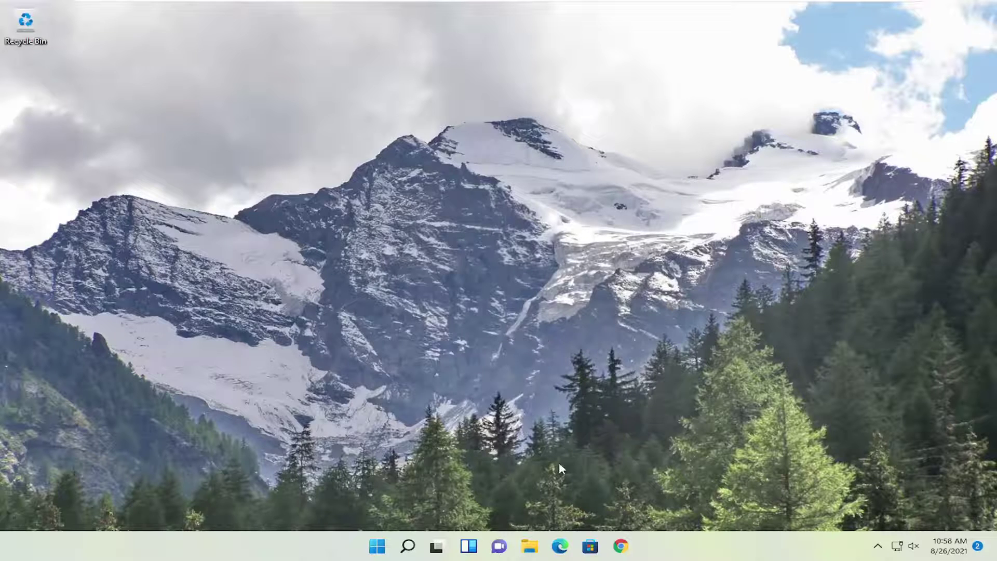
click(621, 550)
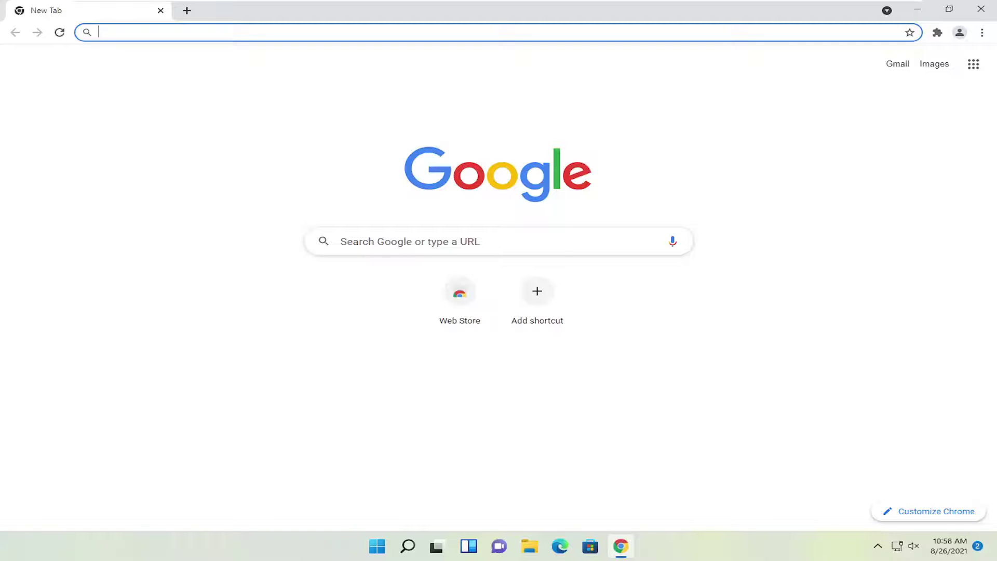
Search 'canon printer', refine it to 'canon printer drivers', and open Canon U.S.A.'s Drivers & Downloads result.
text(c)
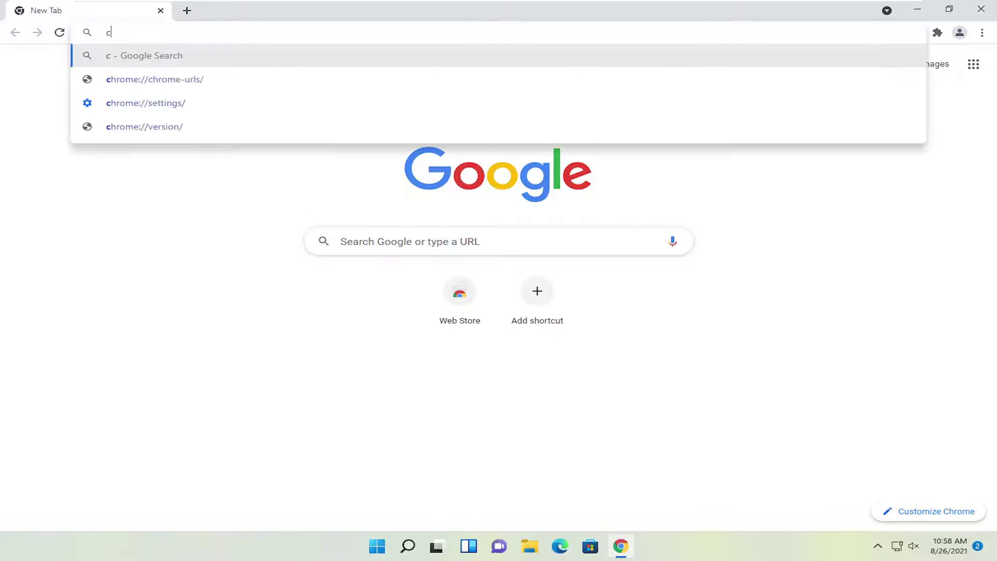
text(anon printer)
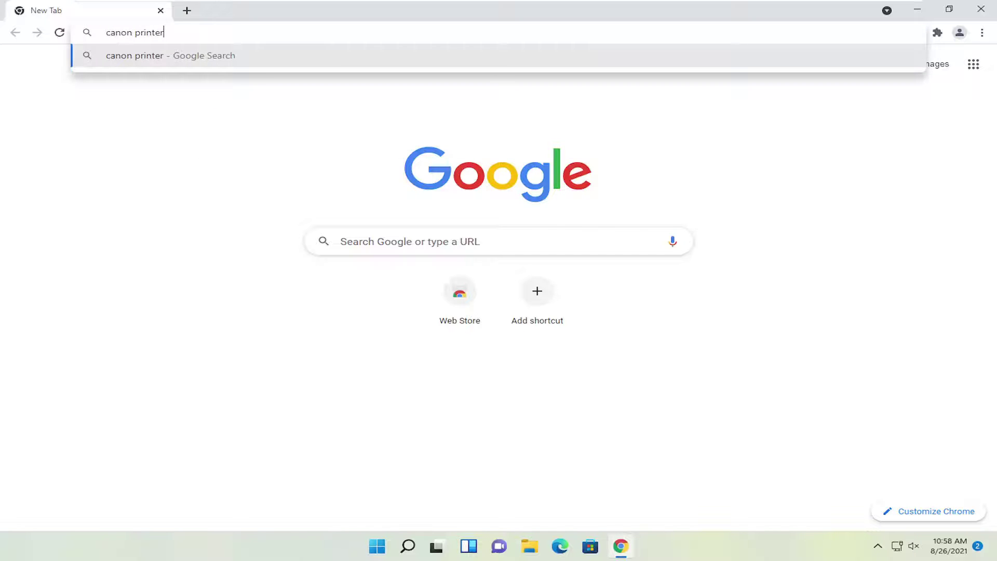
key(Return)
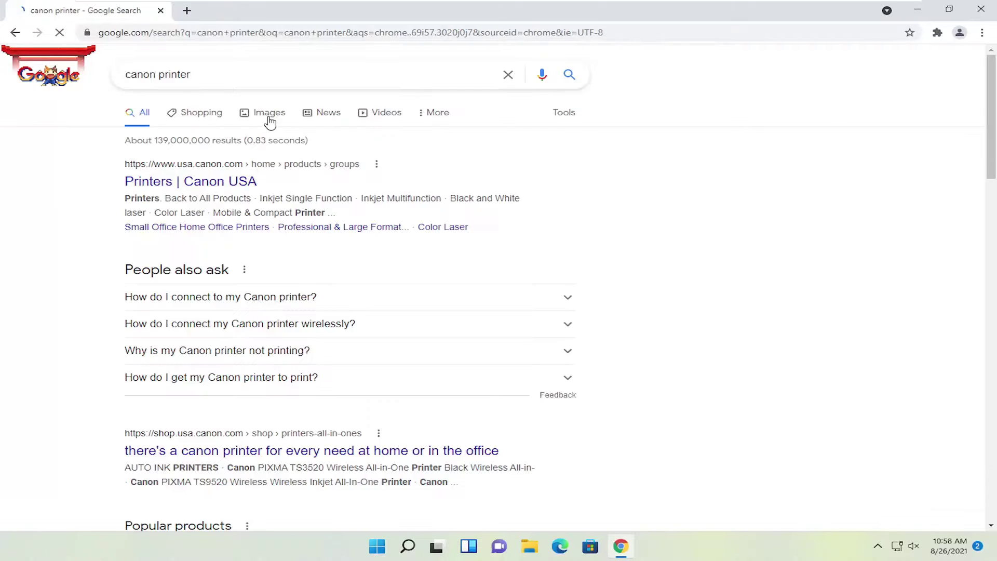
click(270, 75)
text(drivers)
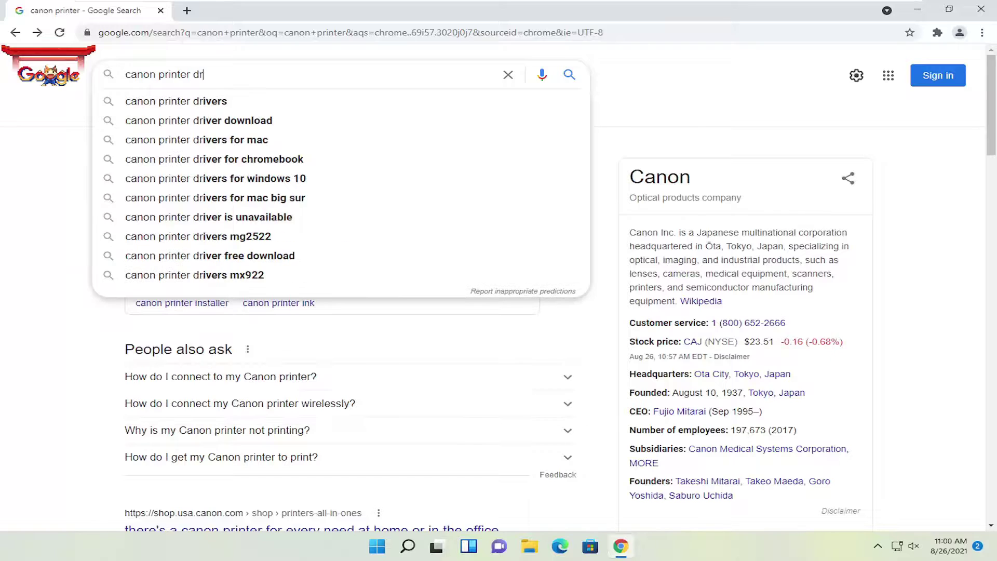
key(Return)
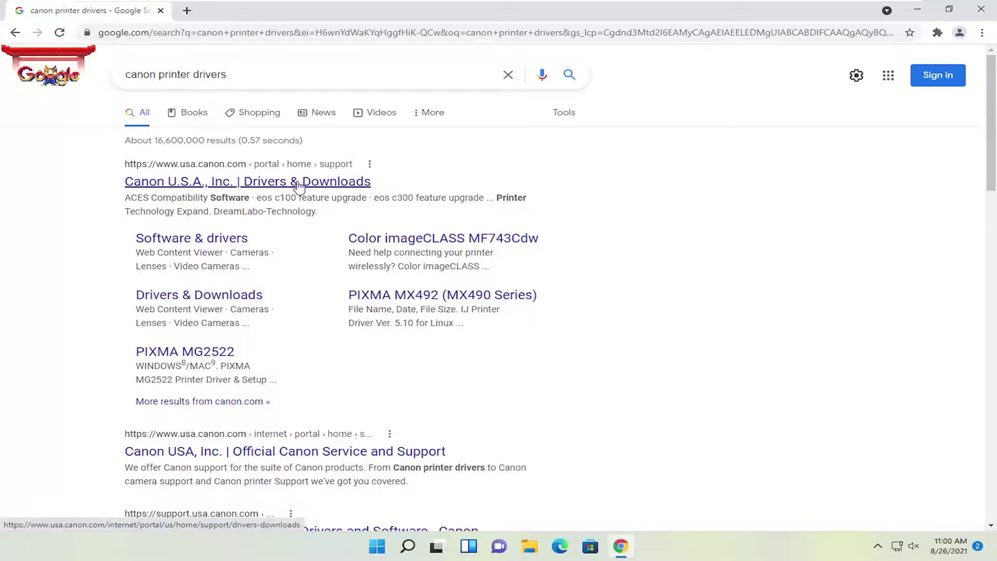
click(197, 183)
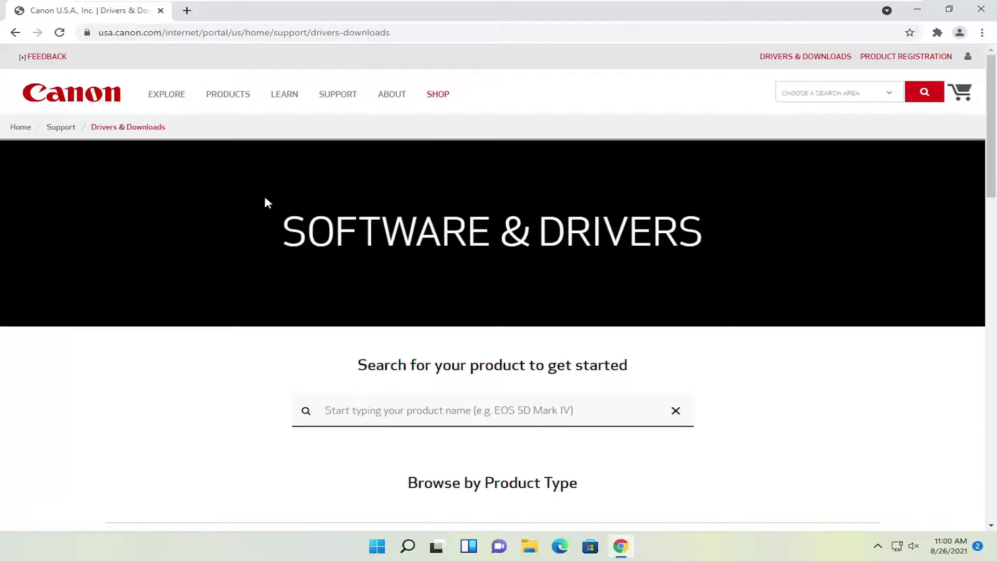
Browse Printers > PIXMA > PIXMA G2200 and download the G2000 series Full Driver & Software Package.
scroll(284, 218, down, 4)
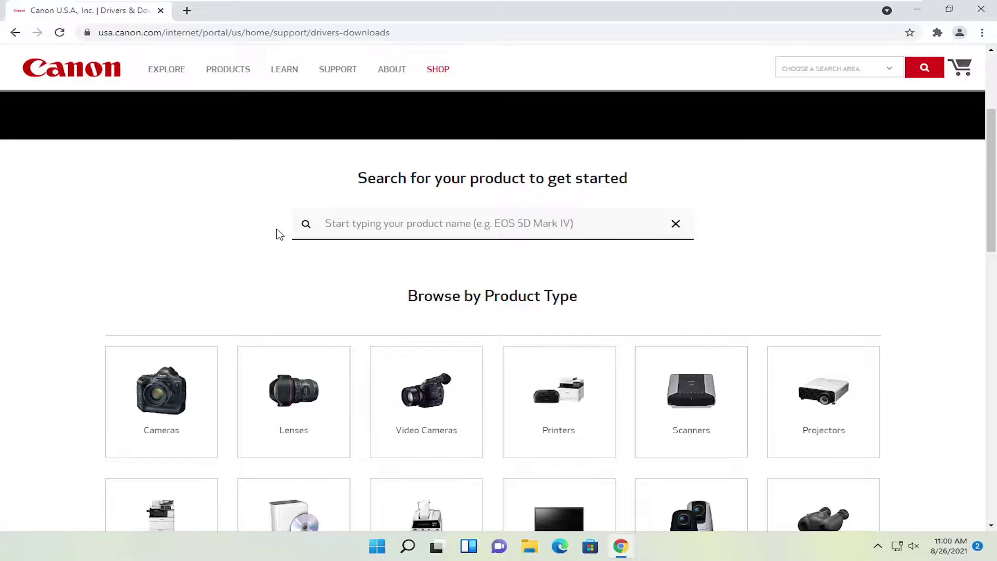
scroll(285, 231, down, 1)
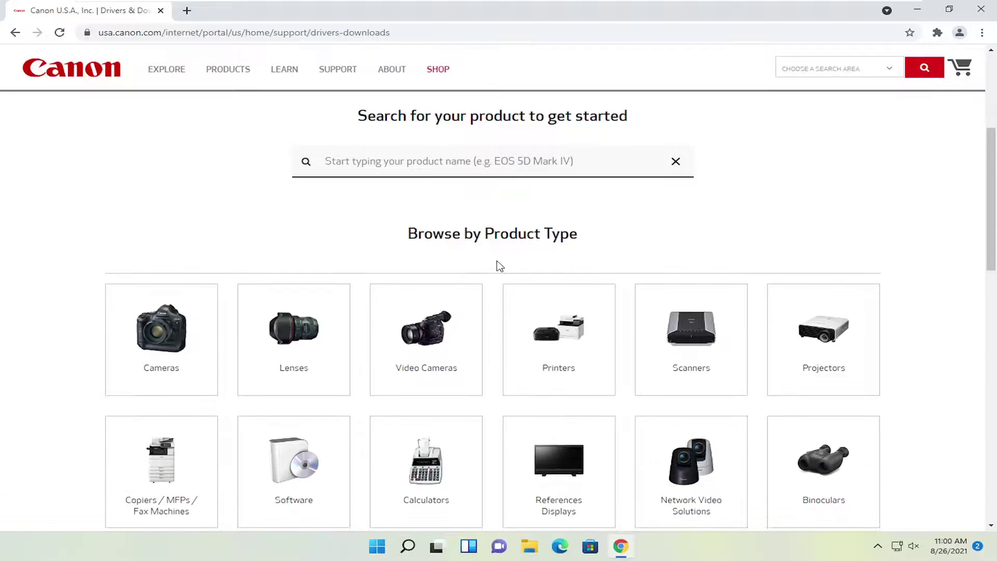
click(568, 330)
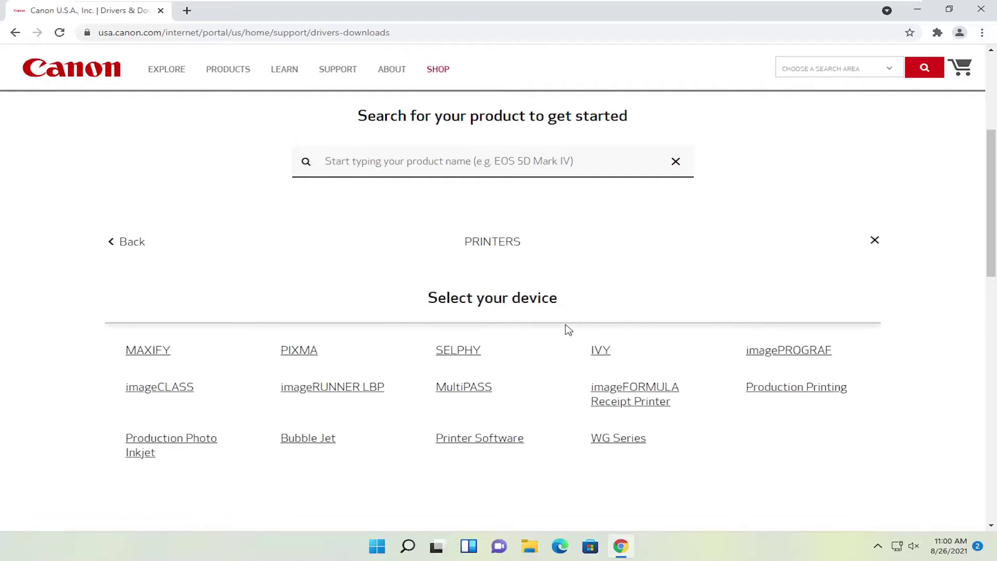
click(306, 351)
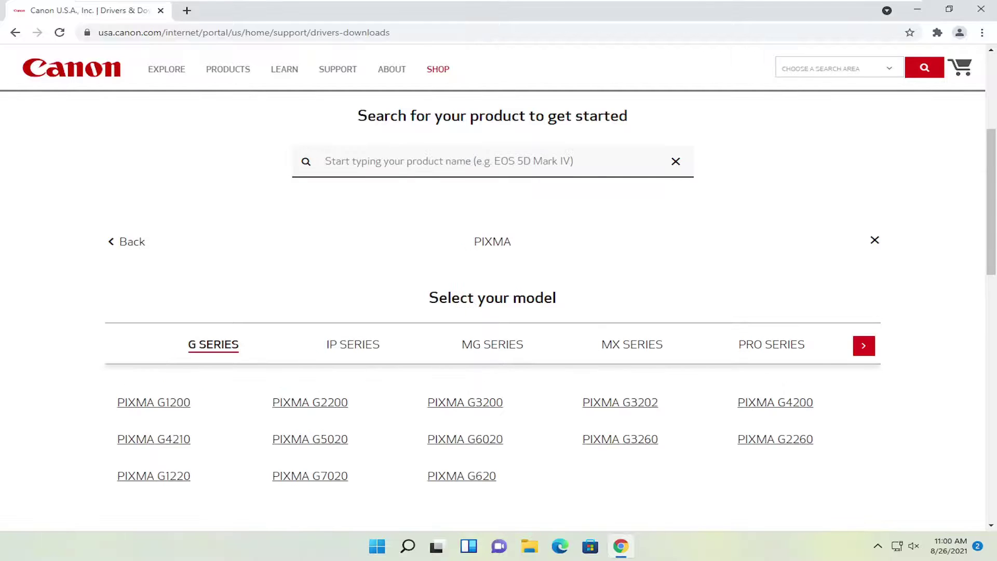
click(326, 404)
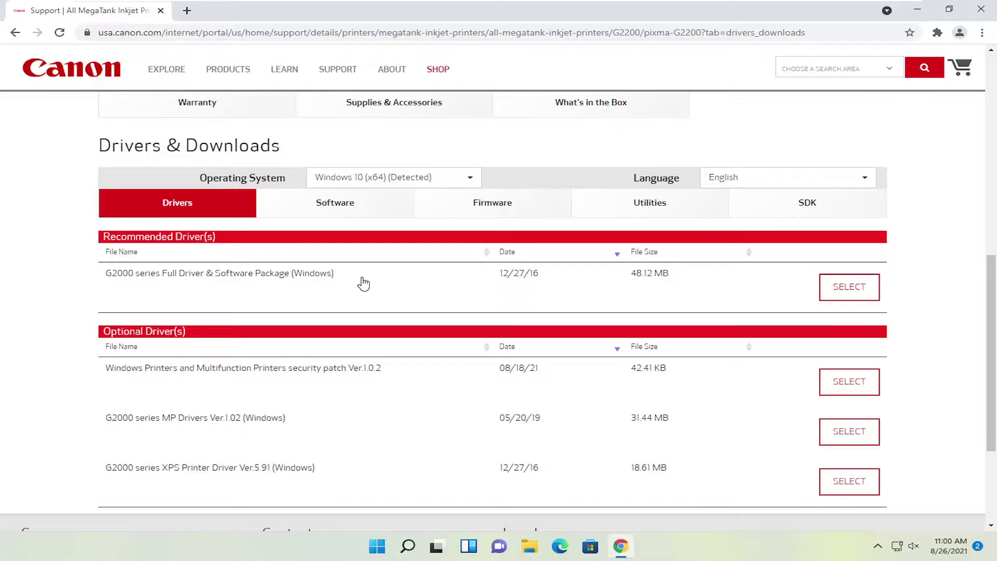
click(841, 291)
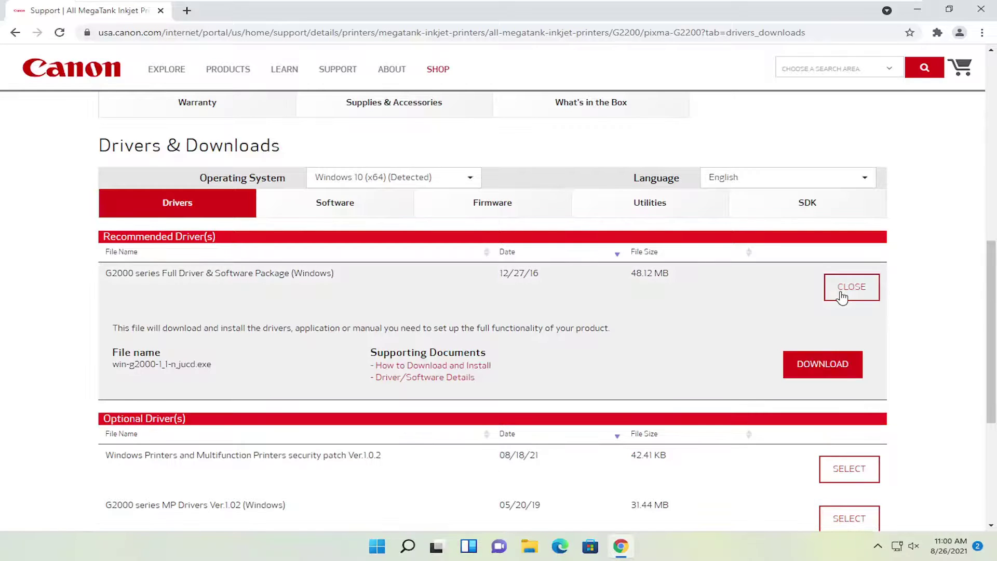
click(815, 370)
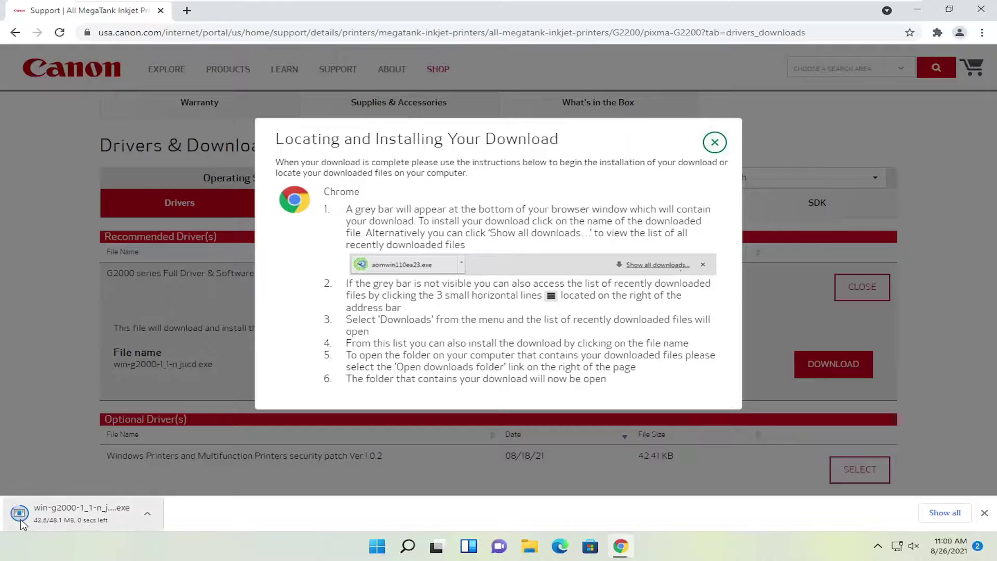
Launch the downloaded G2000 installer, grant it admin permission, and start Canon IJ Setup.
click(50, 522)
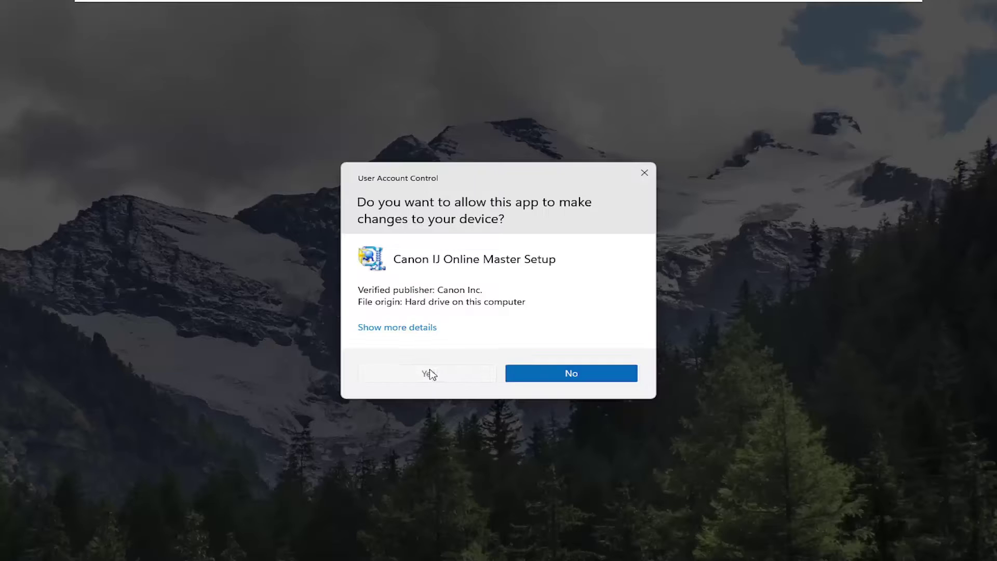
click(427, 372)
click(917, 9)
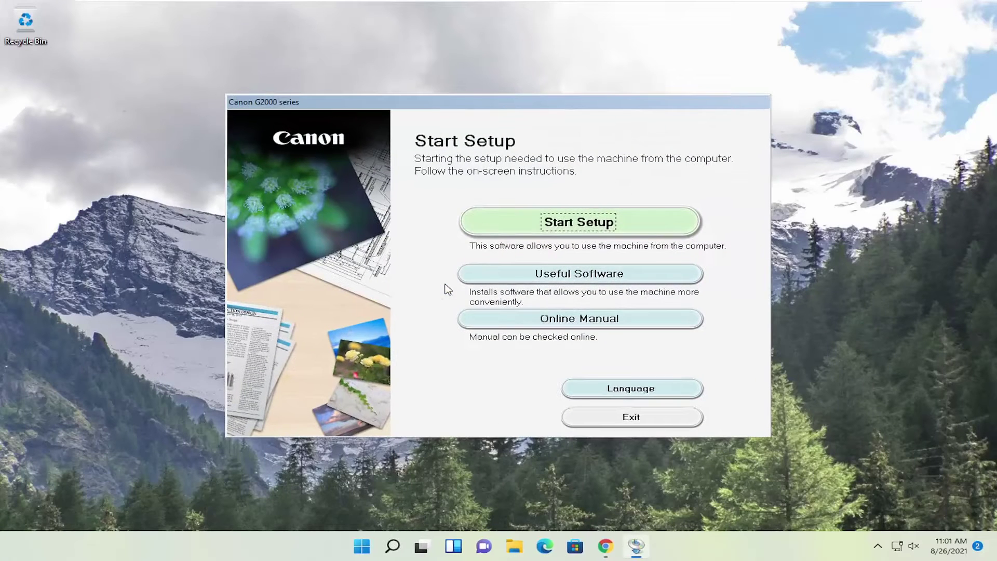
click(592, 224)
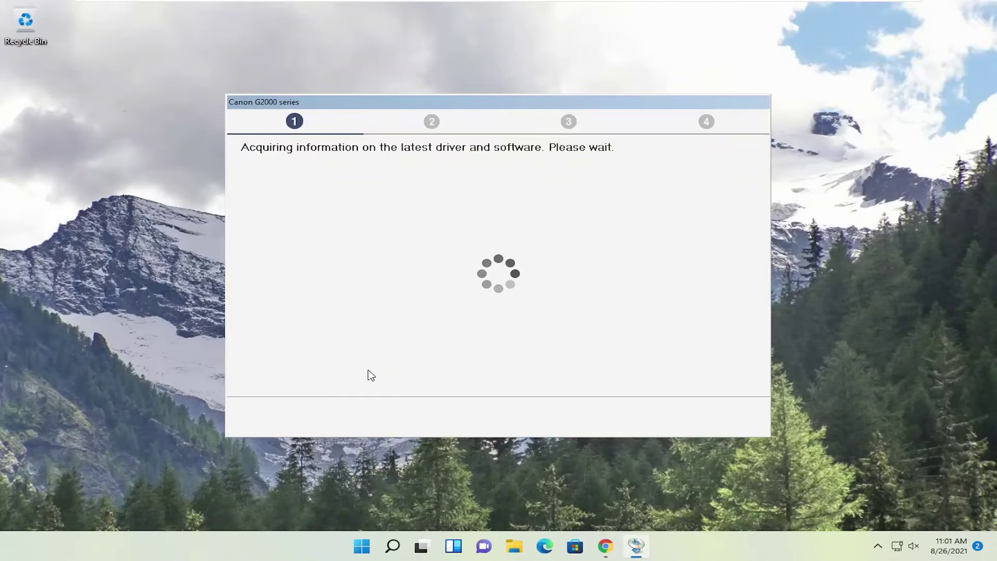